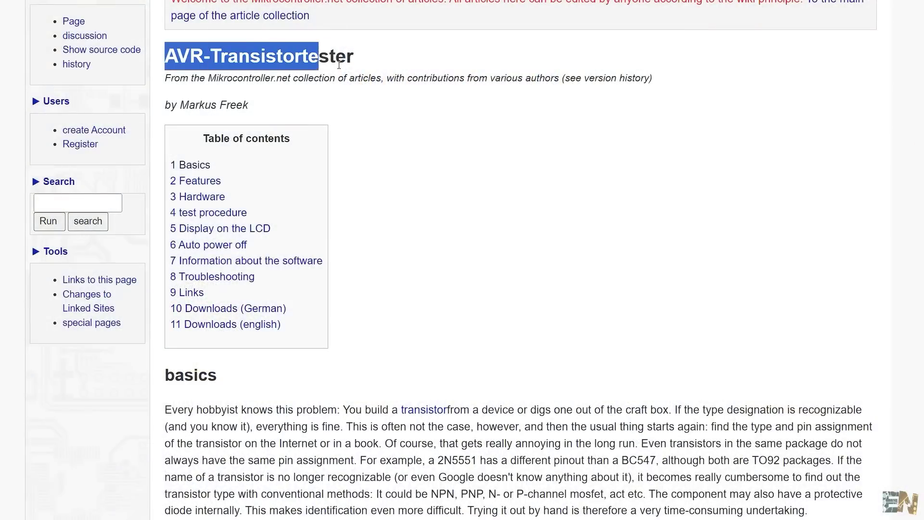
scroll(451, 169, down, 20)
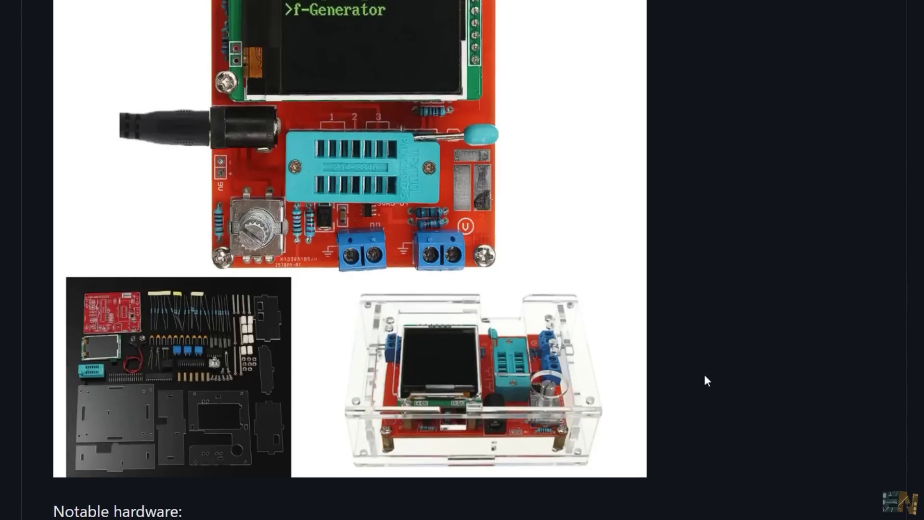
scroll(705, 376, down, 10)
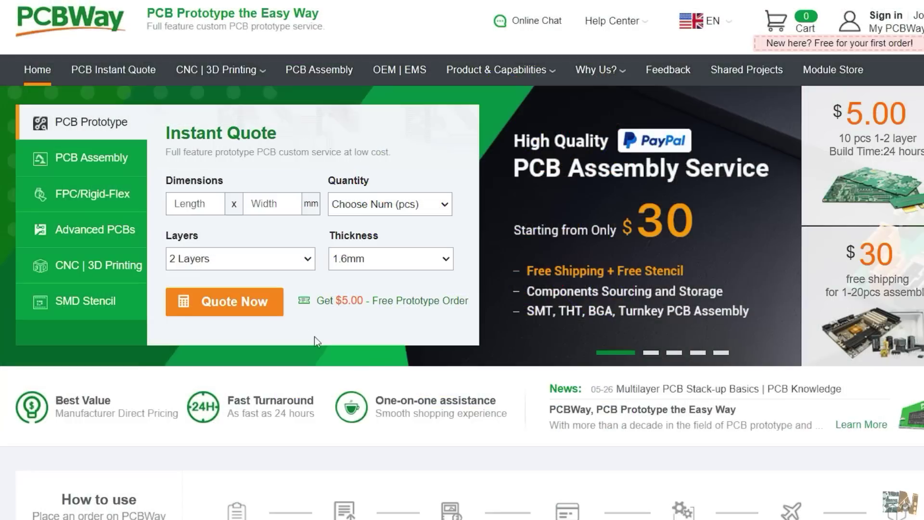
- Start an instant PCB quote, set the single board size to 70 x 80 mm and choose the quantity
click(233, 305)
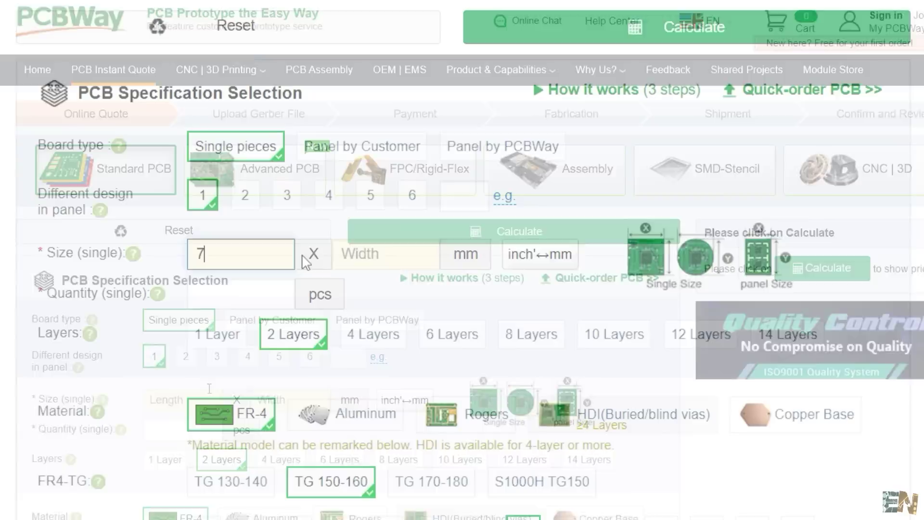
text(0)
click(393, 255)
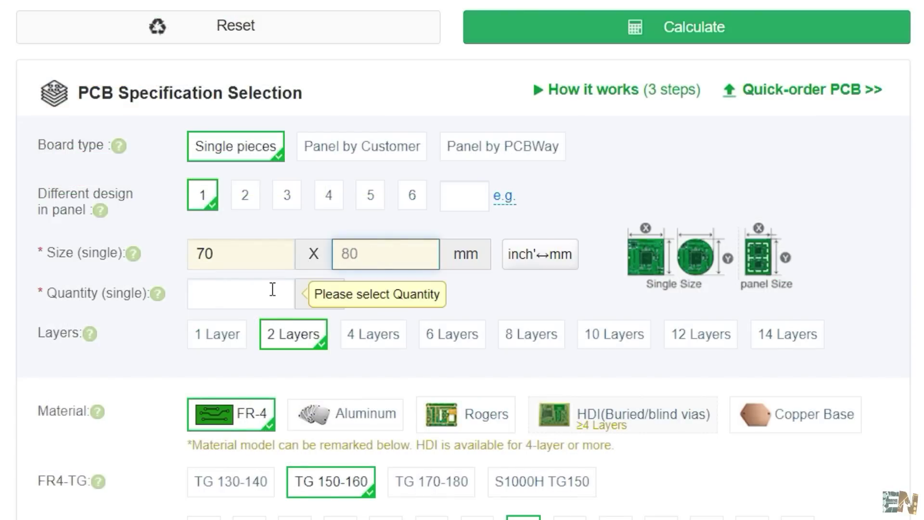
click(273, 289)
click(215, 323)
- Save the quoted board to the cart and open the file selection for attaching its Gerber files
scroll(344, 368, down, 10)
click(343, 212)
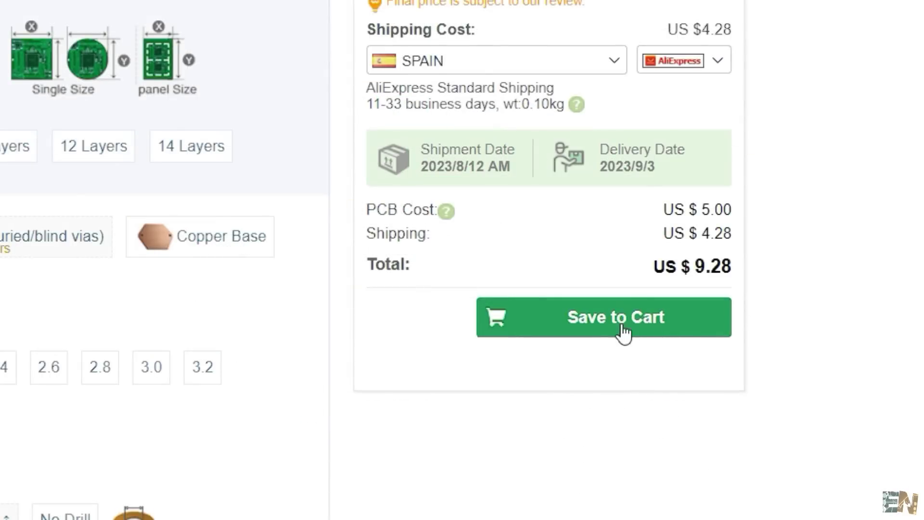
click(644, 312)
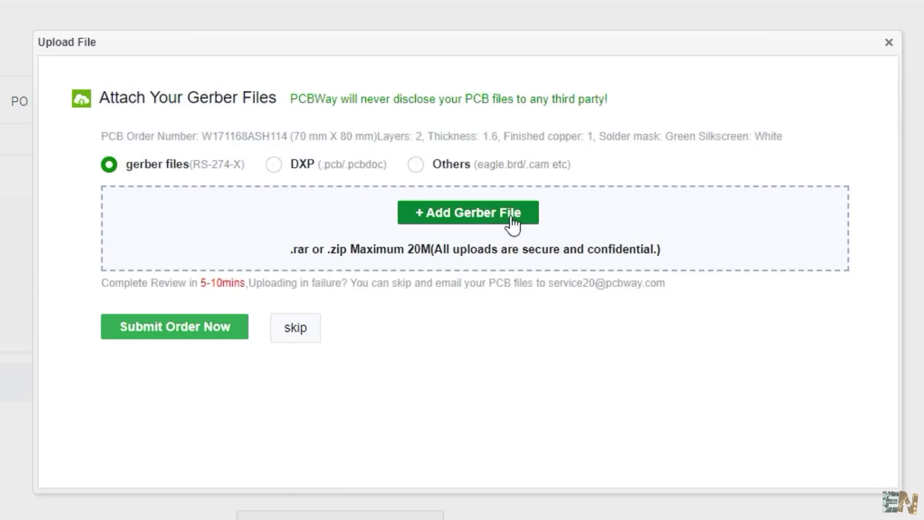
click(512, 219)
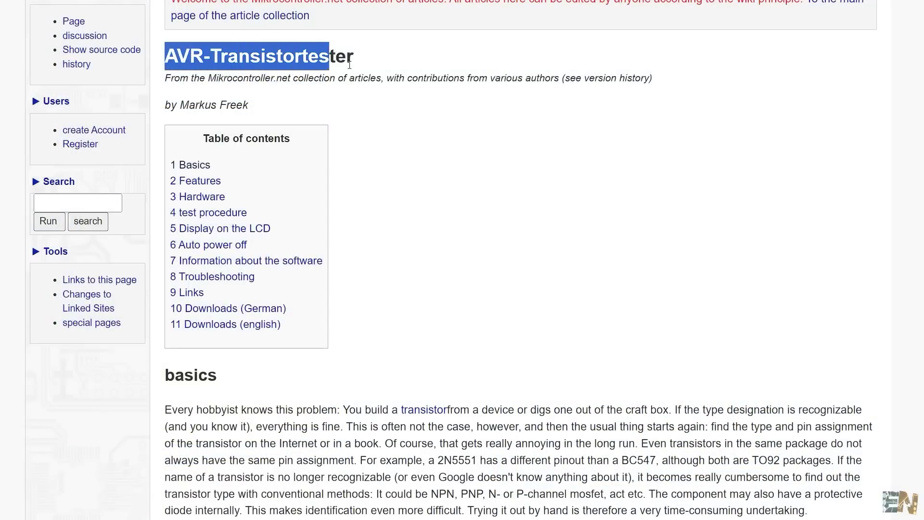
- In the transistor-tester GitHub repository, open the original folder inside the firmware folder
scroll(453, 172, down, 5)
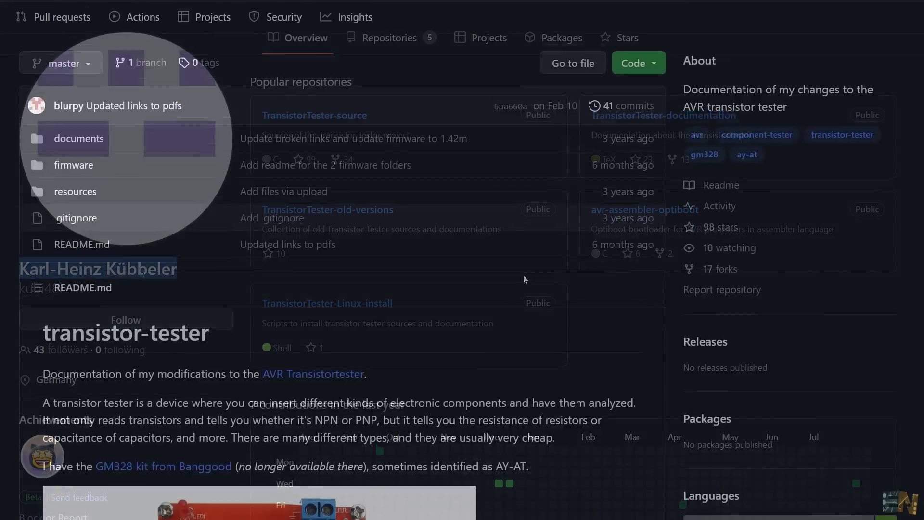
scroll(524, 275, down, 4)
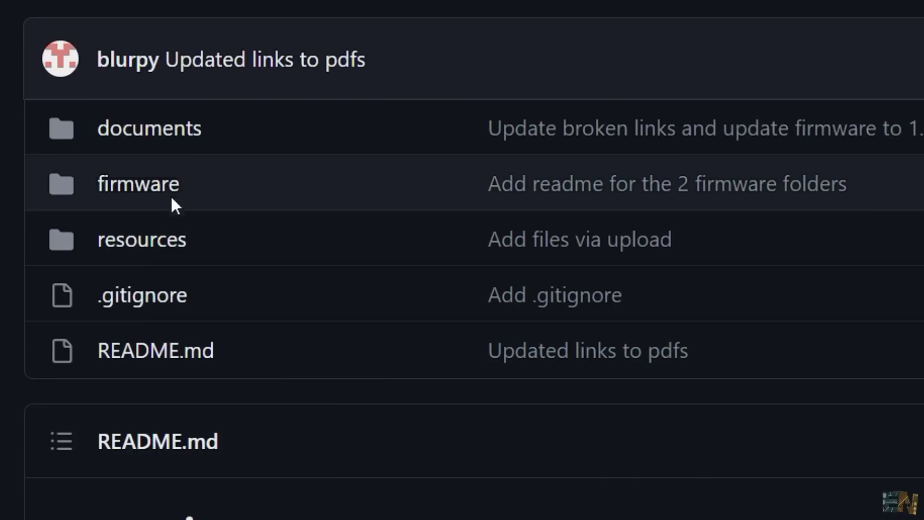
click(154, 193)
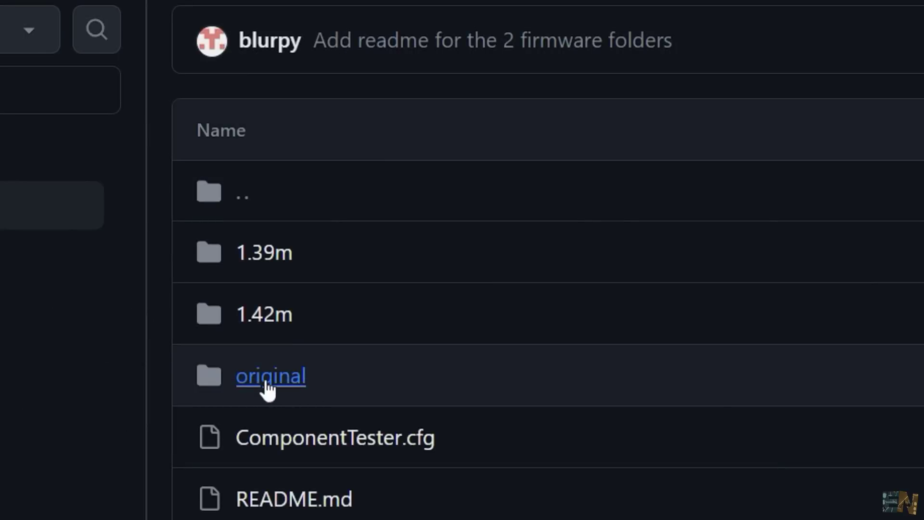
click(267, 381)
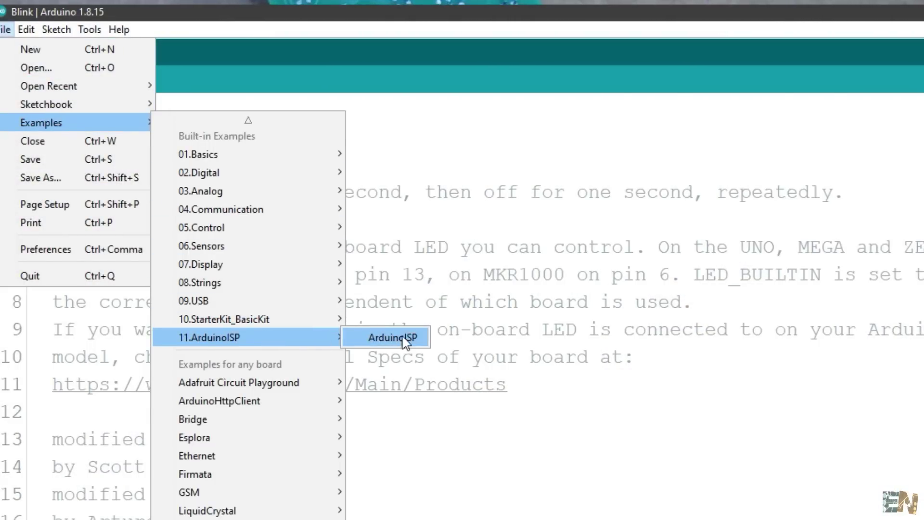
- Switch to the Arduino IDE, open the built-in ArduinoISP example sketch and look through its code
click(399, 338)
scroll(707, 319, down, 20)
scroll(707, 320, up, 10)
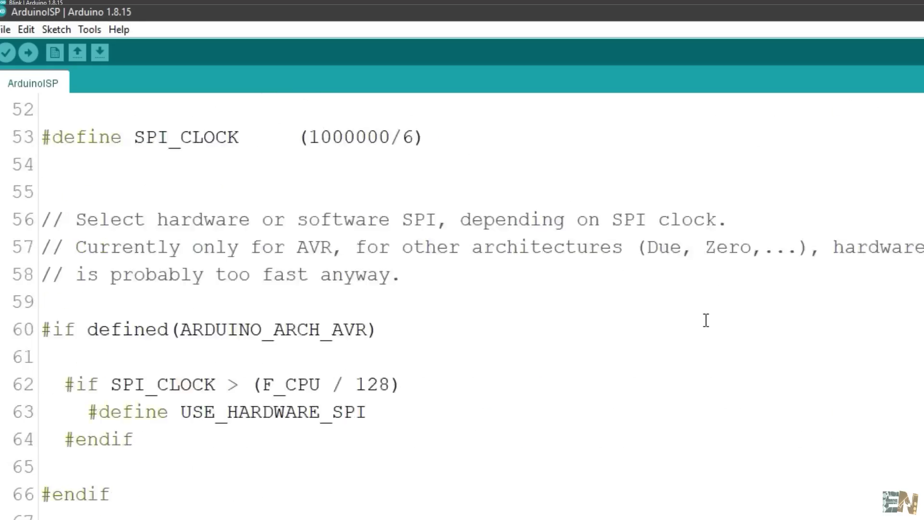
scroll(708, 319, up, 12)
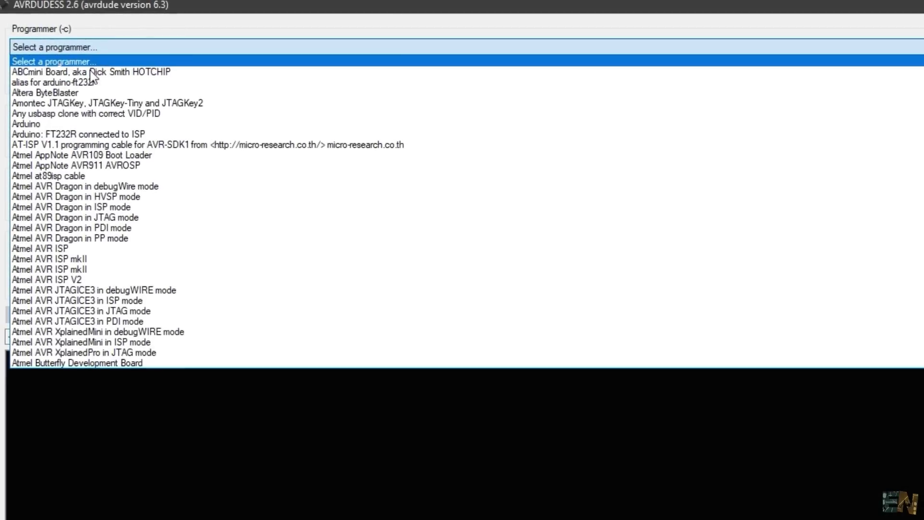
- In AVRDUDESS, select the Arduino programmer and the ATmega328P microcontroller, and detect the connected chip
click(29, 123)
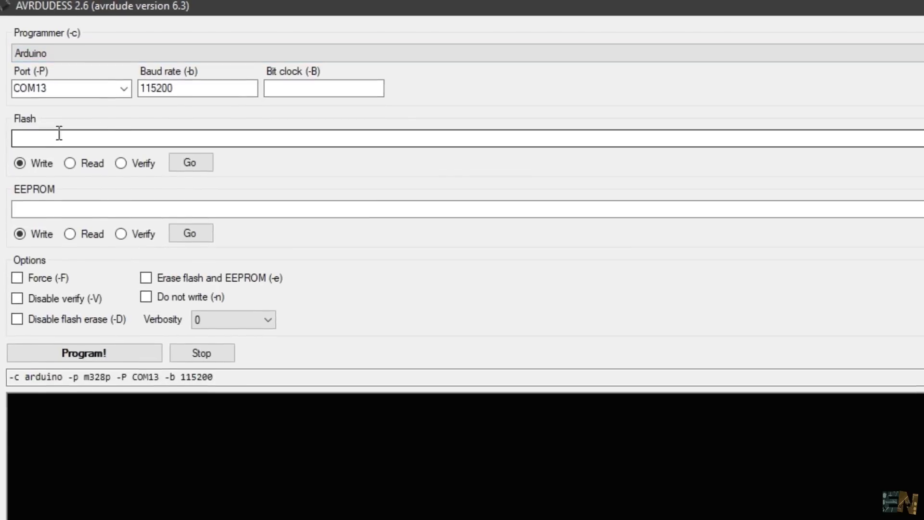
double_click(177, 88)
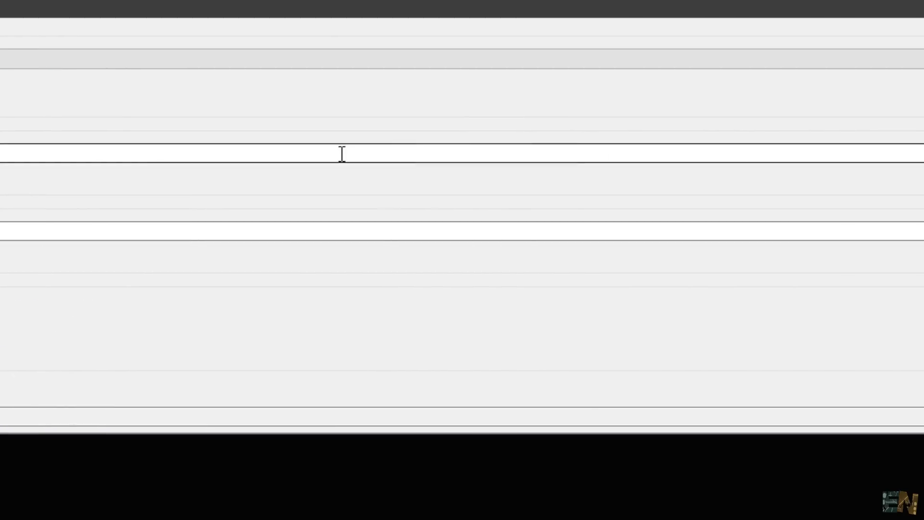
scroll(799, 182, up, 5)
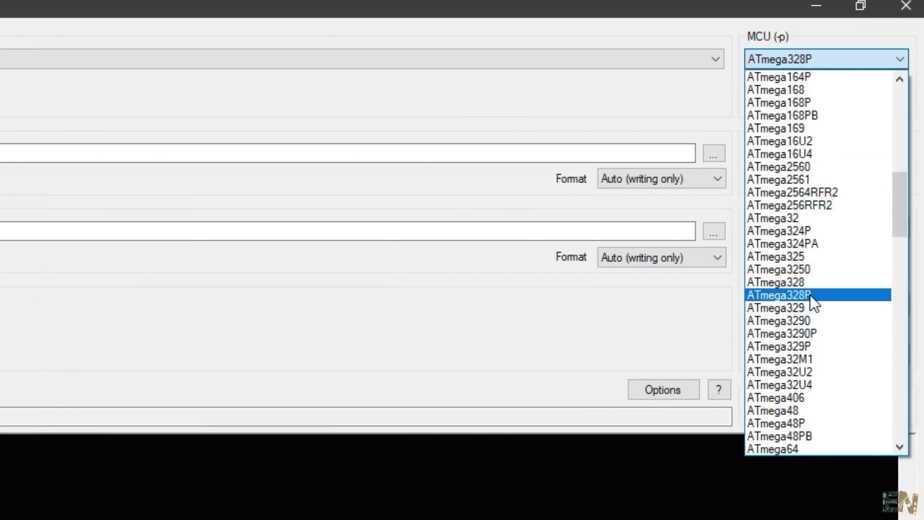
click(810, 295)
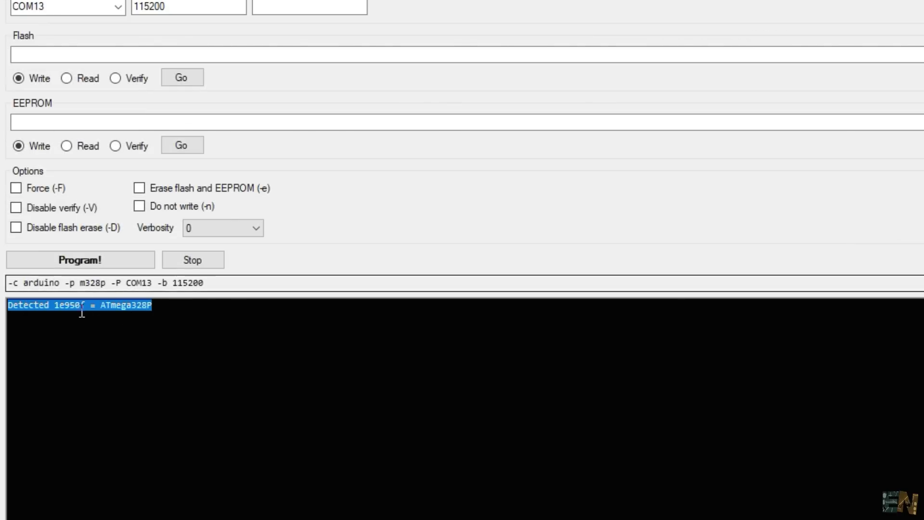
drag(620, 361, 270, 232)
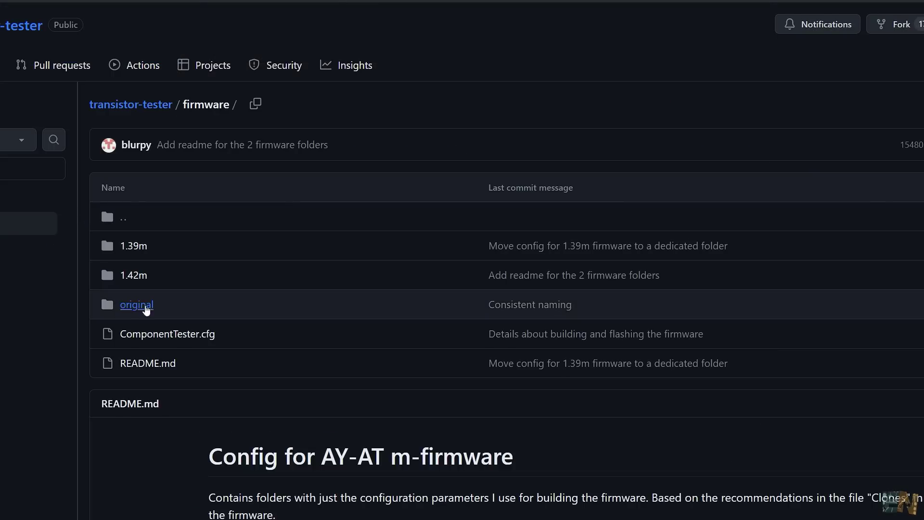
- Load ComponentTester.hex as the flash file and ComponentTester.eep as the EEPROM file from the firmware's original folder
click(136, 306)
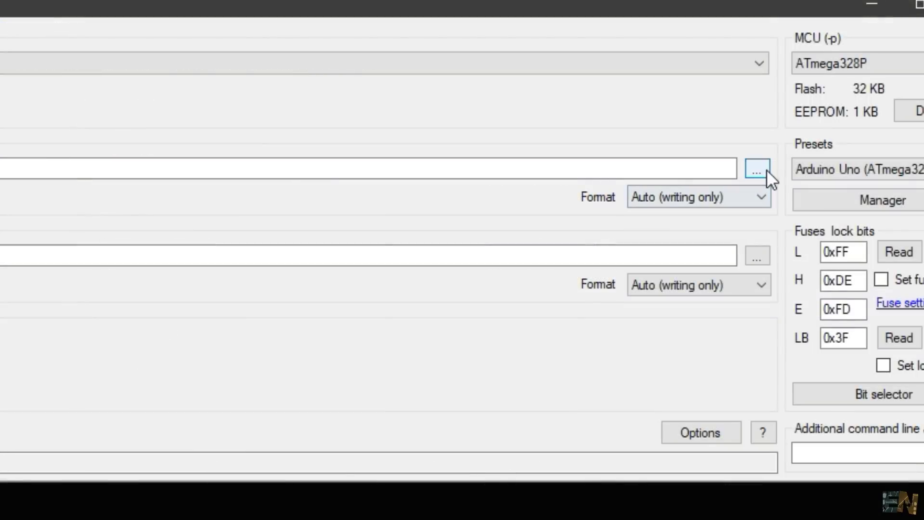
click(766, 169)
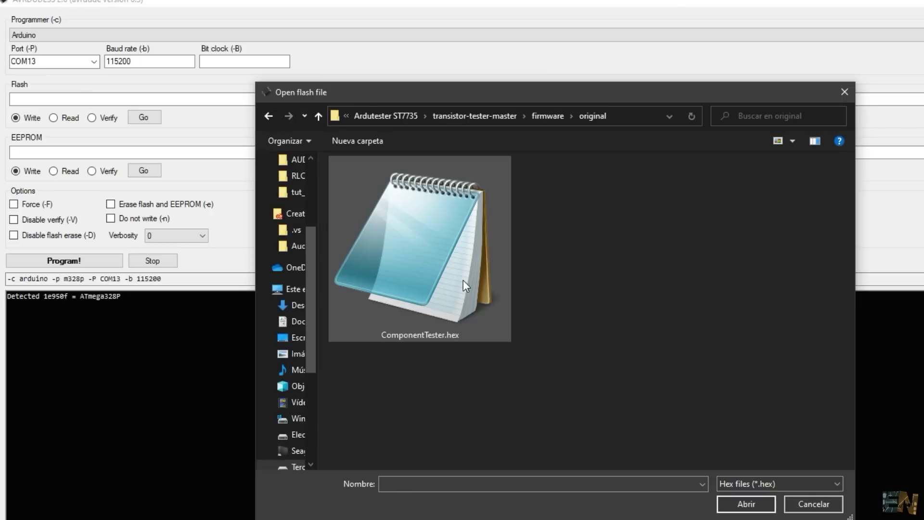
click(463, 279)
double_click(418, 259)
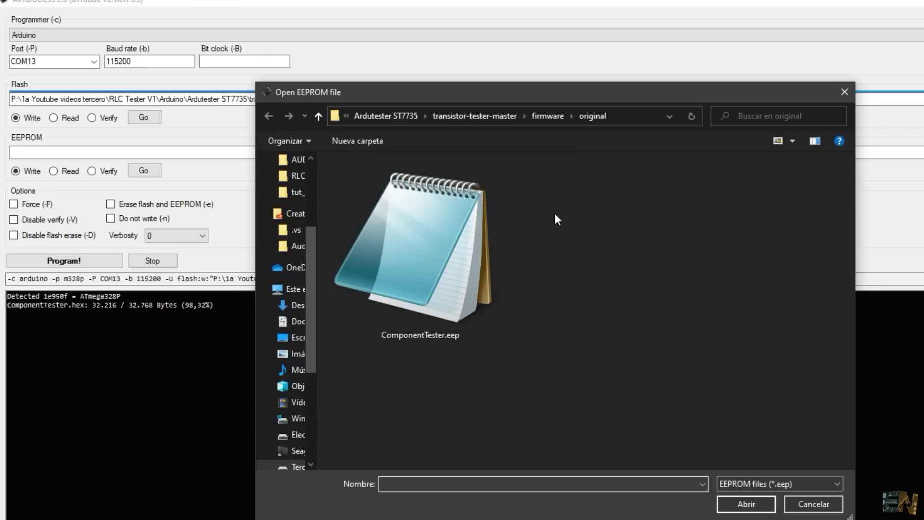
click(462, 201)
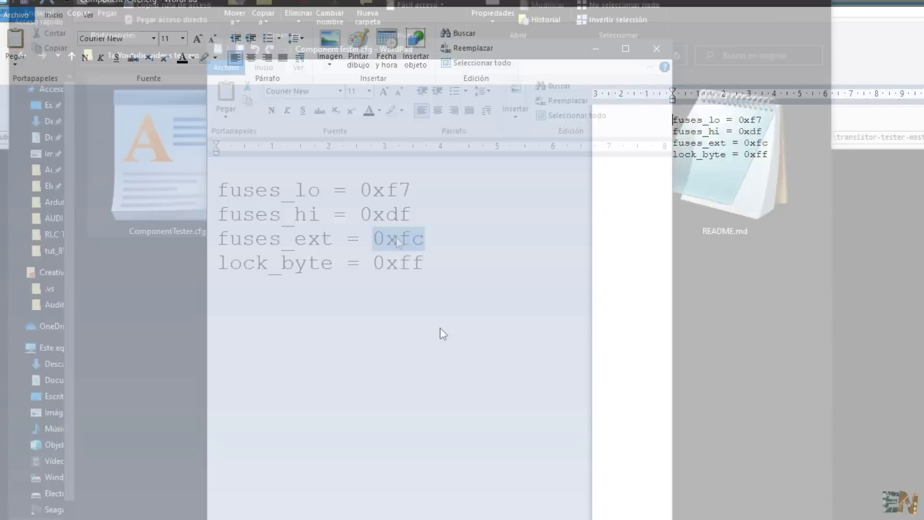
- Copy the fuse values from ComponentTester.cfg (L 0xf7, H 0xdf, E 0xfc, LB 0xff) into AVRDUDESS and enable setting the fuses
double_click(388, 210)
double_click(387, 195)
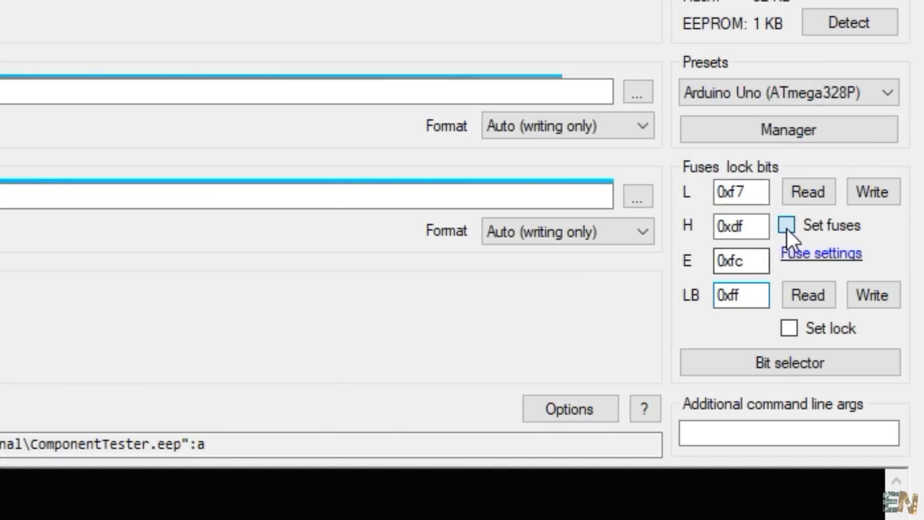
click(786, 226)
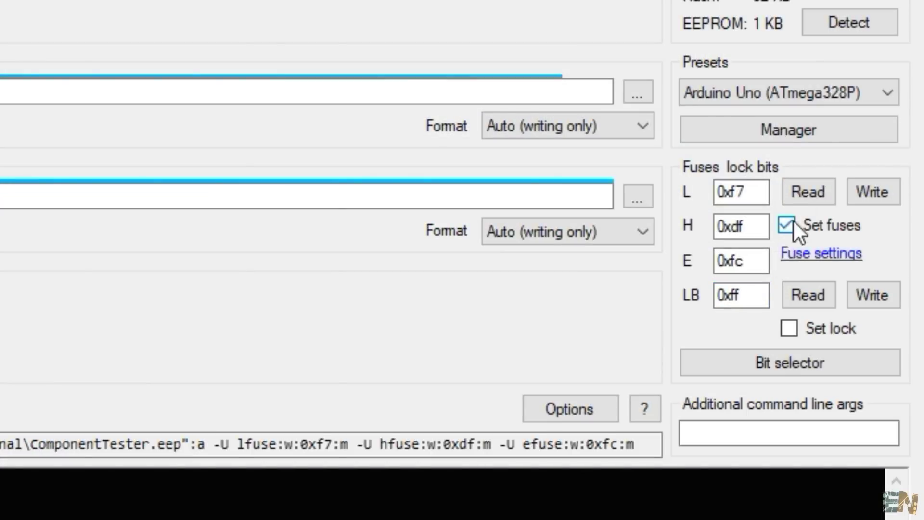